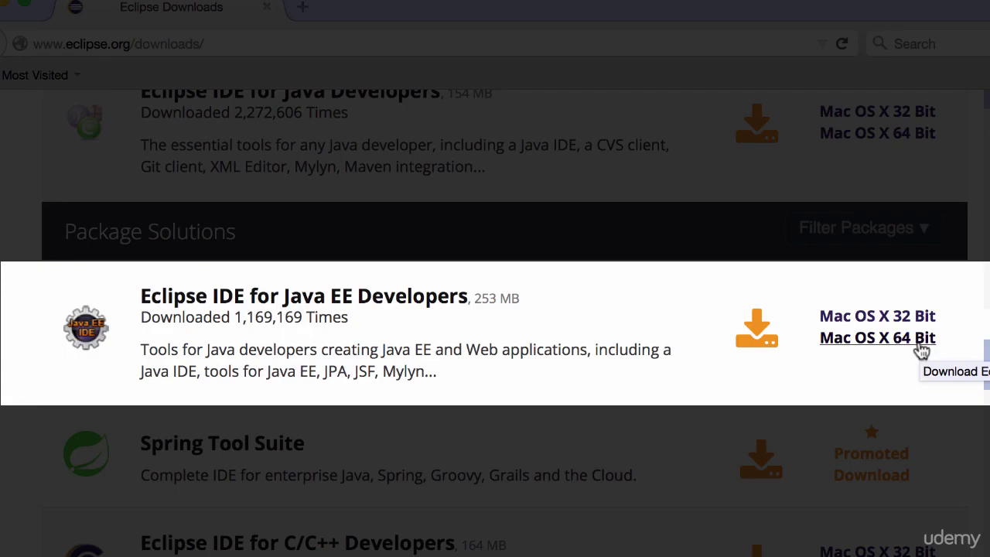
Step: Download the Mac OS X 64 Bit package of Eclipse IDE for Java EE Developers from the Georgia Tech mirror, saving the file
{"action": "left_click", "coordinate": [921, 349]}
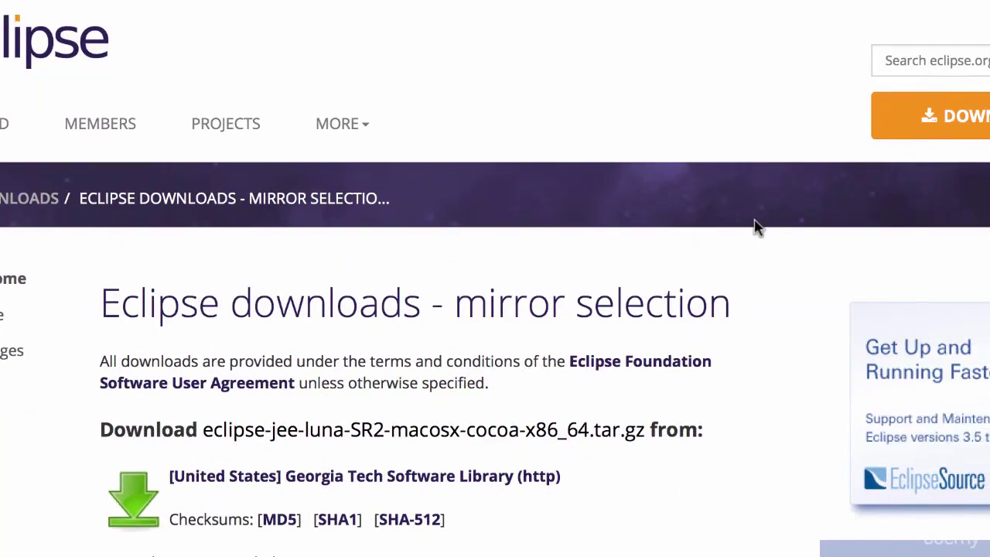
{"action": "scroll", "coordinate": [696, 224], "scroll_direction": "down", "scroll_amount": 5}
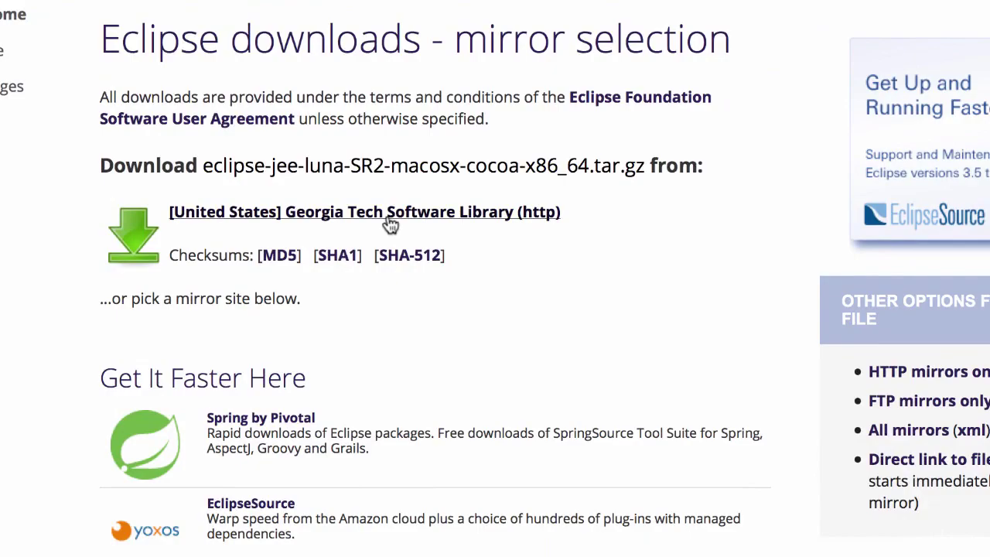
{"action": "left_click", "coordinate": [389, 218]}
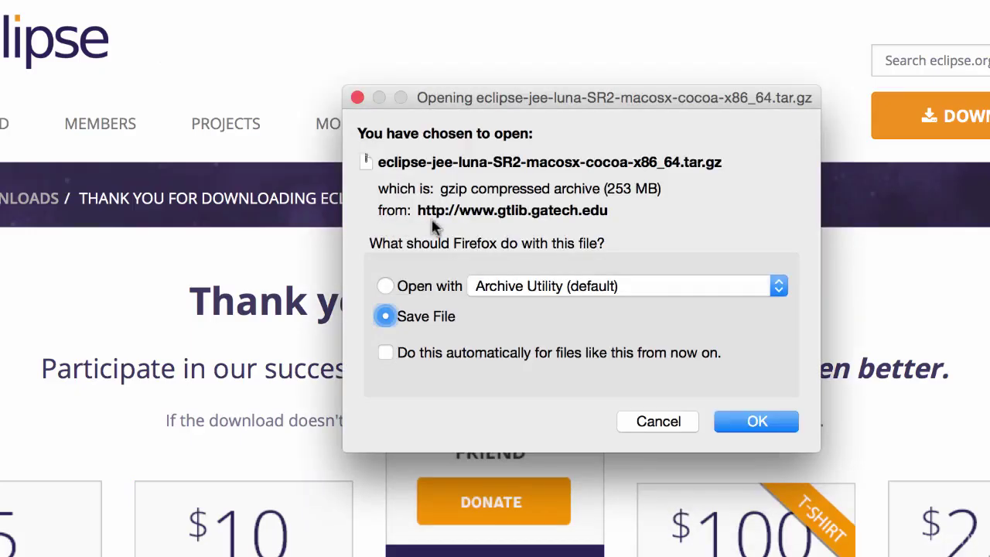
{"action": "left_click", "coordinate": [741, 424]}
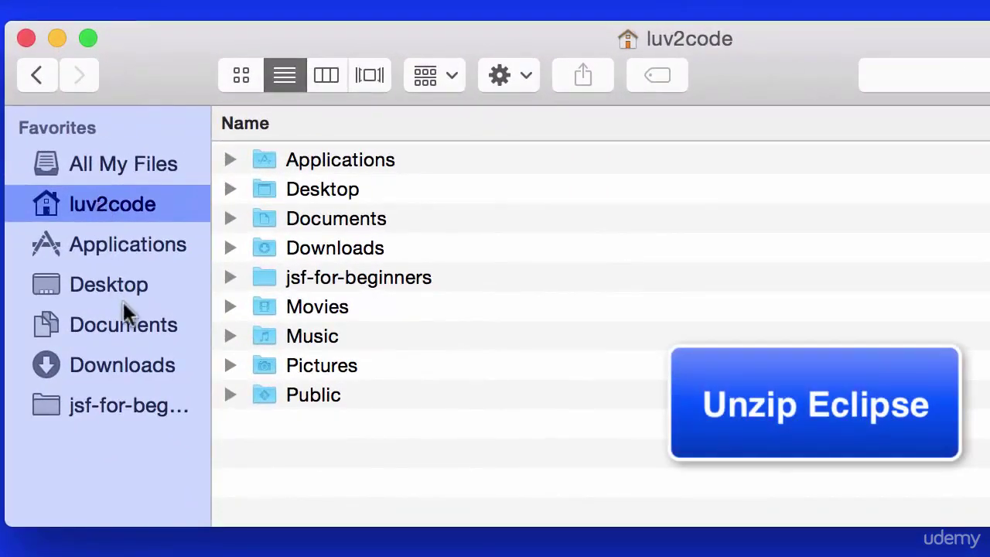
Step: Extract eclipse-jee-luna-SR2-macosx-cocoa-x86_64.tar.gz in the Downloads folder and look through the contents of the extracted eclipse folder
{"action": "left_click", "coordinate": [118, 361]}
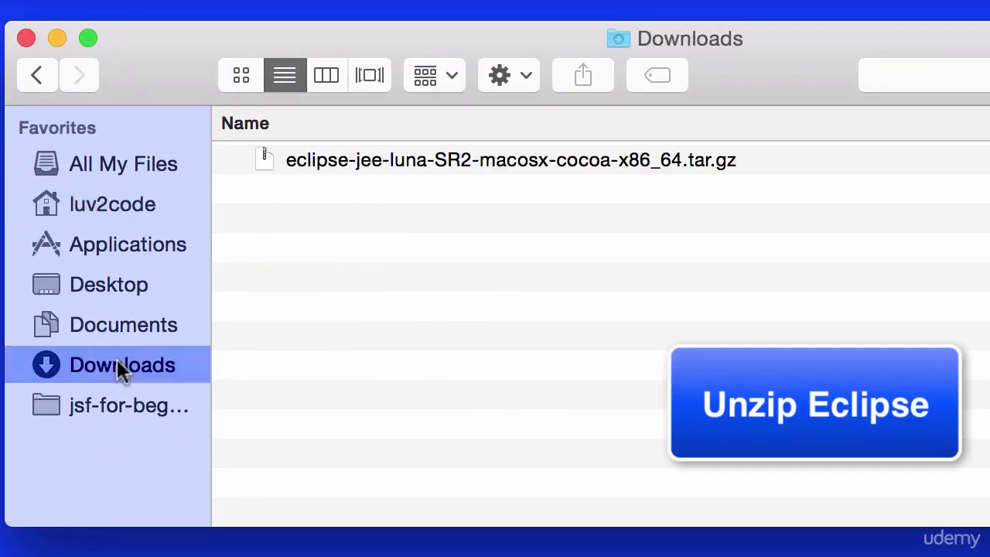
{"action": "left_click", "coordinate": [383, 159]}
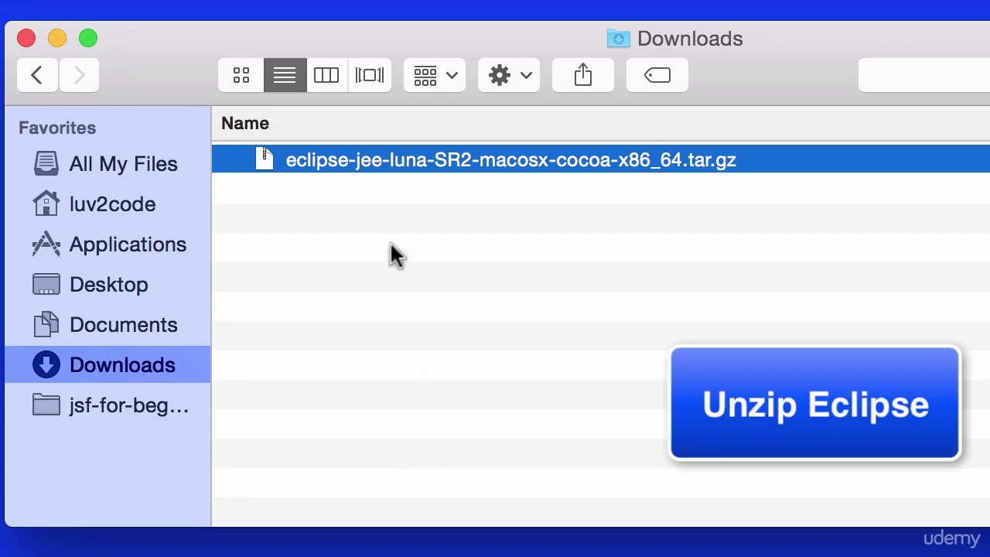
{"action": "double_click", "coordinate": [360, 172]}
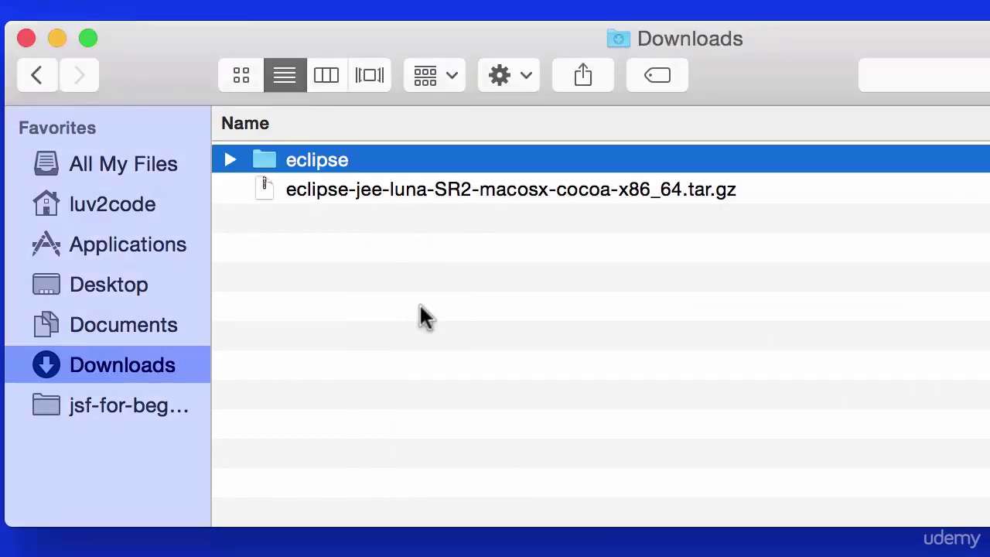
{"action": "left_click", "coordinate": [420, 316]}
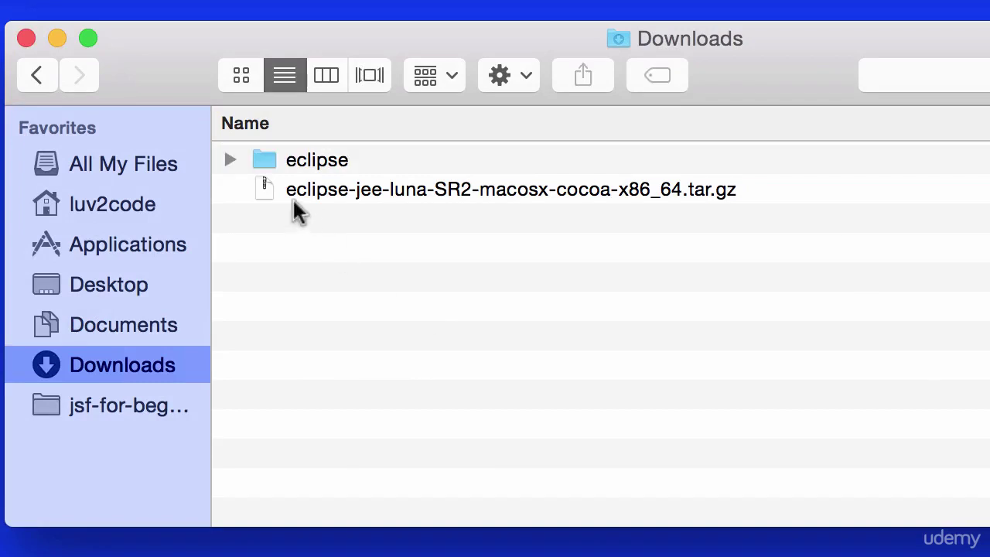
{"action": "left_click", "coordinate": [230, 160]}
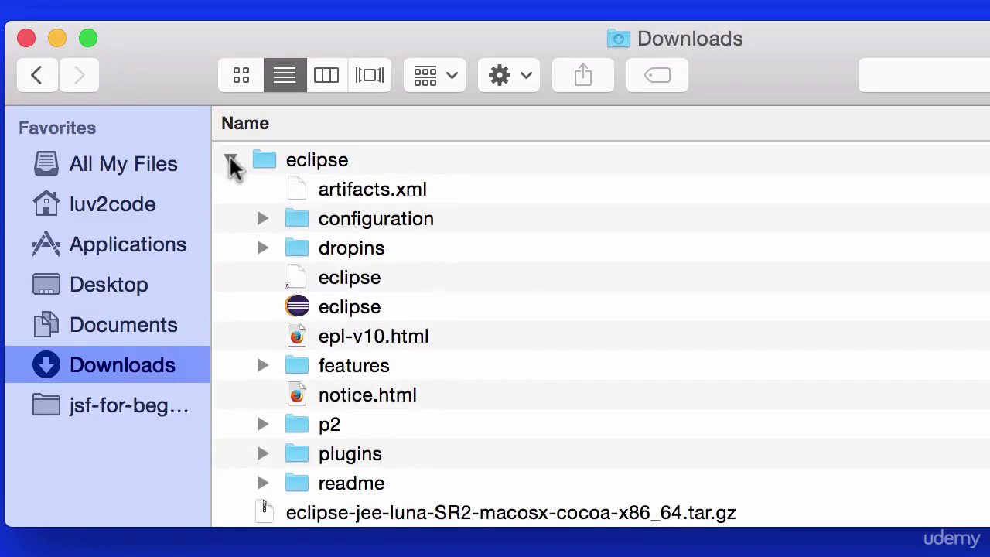
{"action": "left_click", "coordinate": [231, 160]}
Step: Open a second Finder window, shorten it and place it below the Downloads window
{"action": "left_click", "coordinate": [384, 167]}
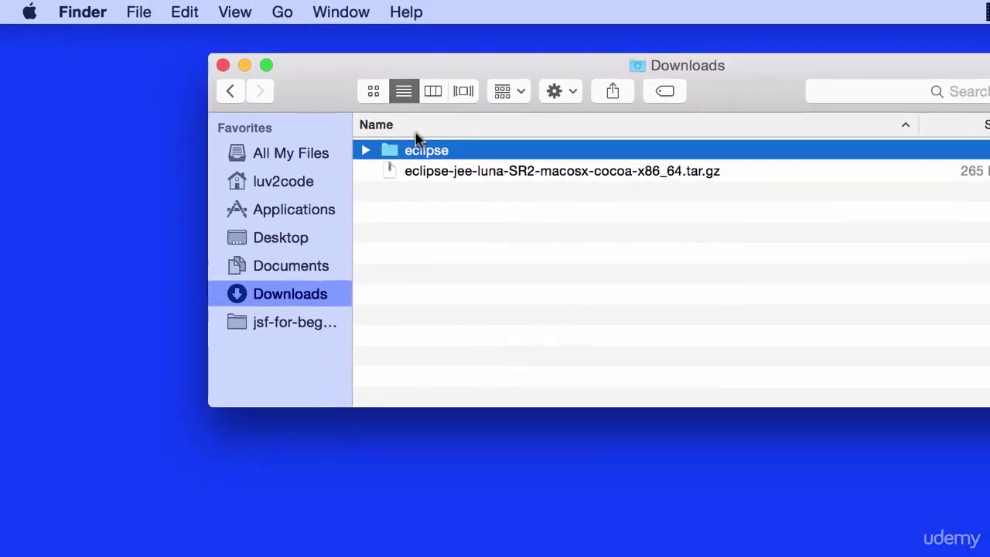
{"action": "left_click", "coordinate": [131, 12]}
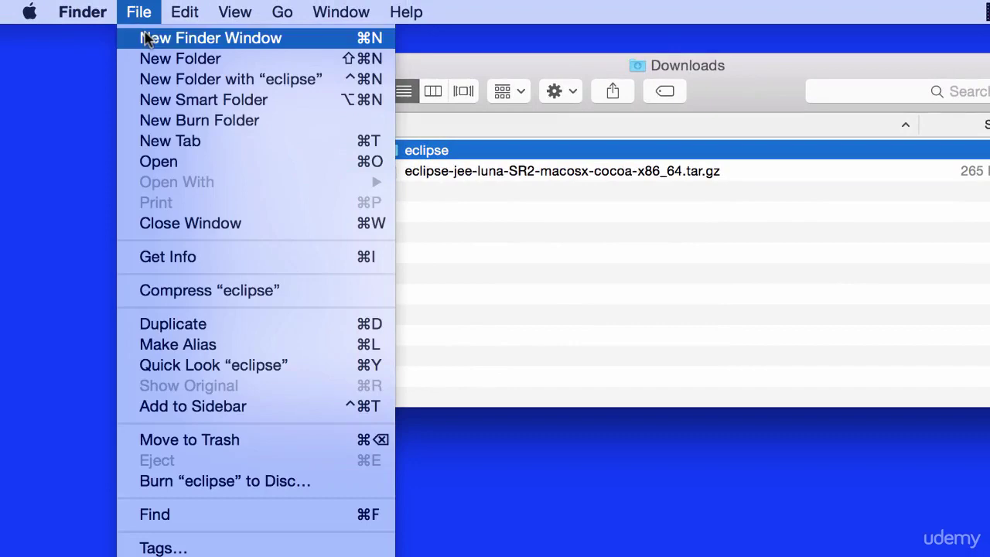
{"action": "left_click", "coordinate": [147, 39]}
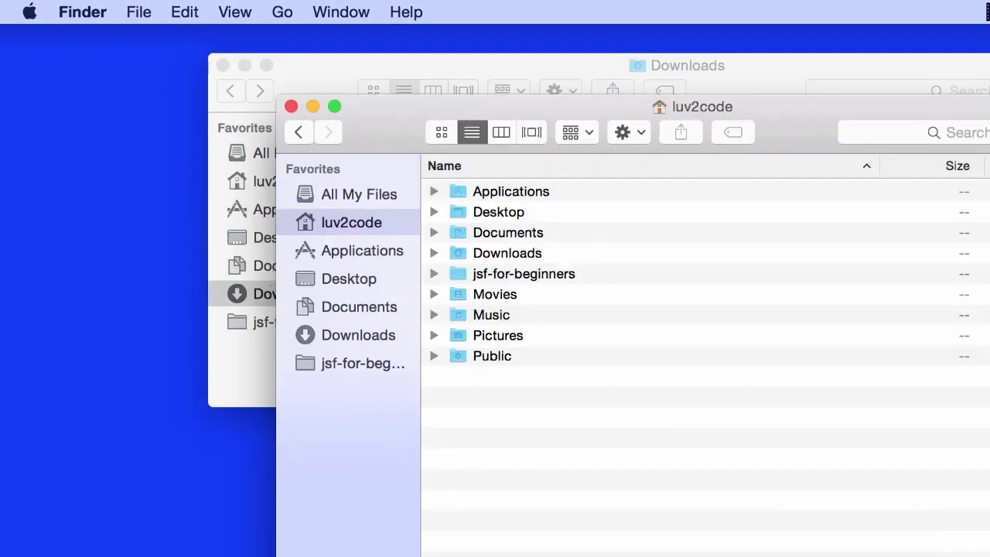
{"action": "left_click_drag", "start_coordinate": [989, 556], "coordinate": [989, 433]}
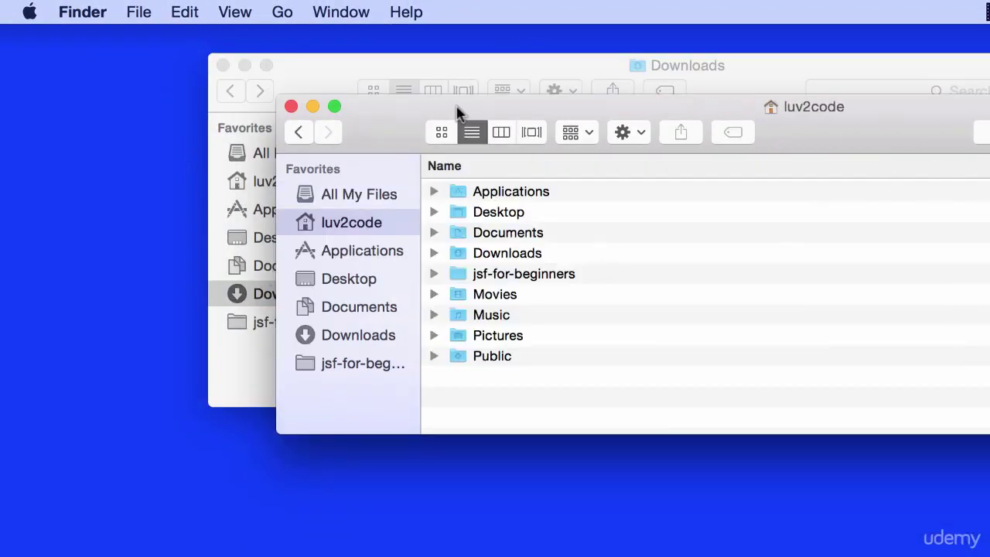
{"action": "left_click_drag", "start_coordinate": [456, 112], "coordinate": [398, 392]}
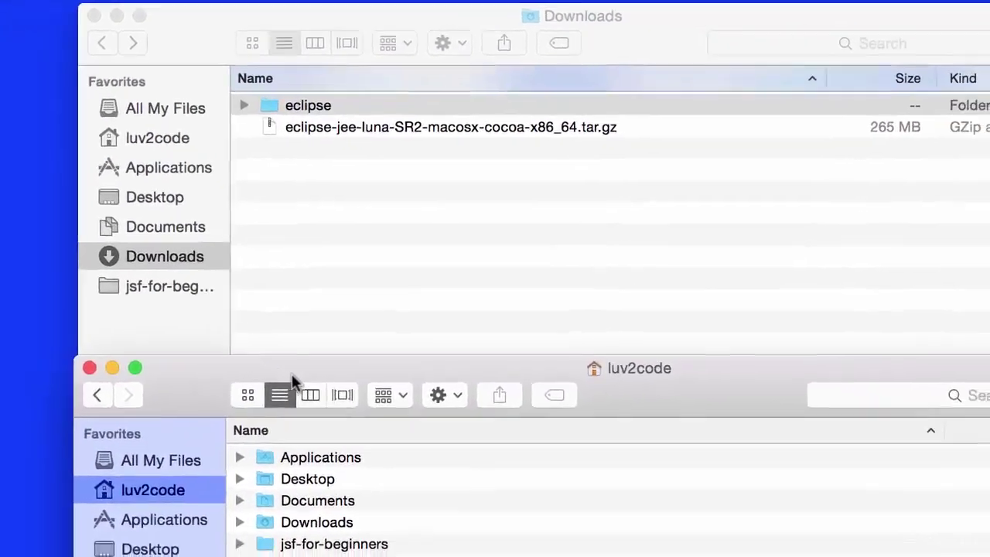
Step: Open the jsf-for-beginners folder in the second Finder window, keeping the Downloads window's eclipse folder in view
{"action": "left_click", "coordinate": [464, 546]}
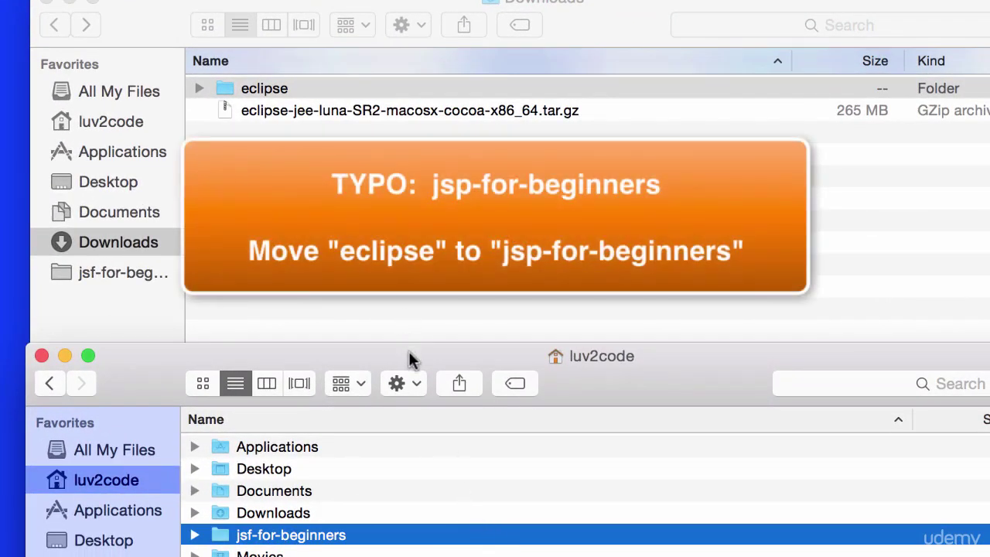
{"action": "left_click_drag", "start_coordinate": [409, 351], "coordinate": [411, 242]}
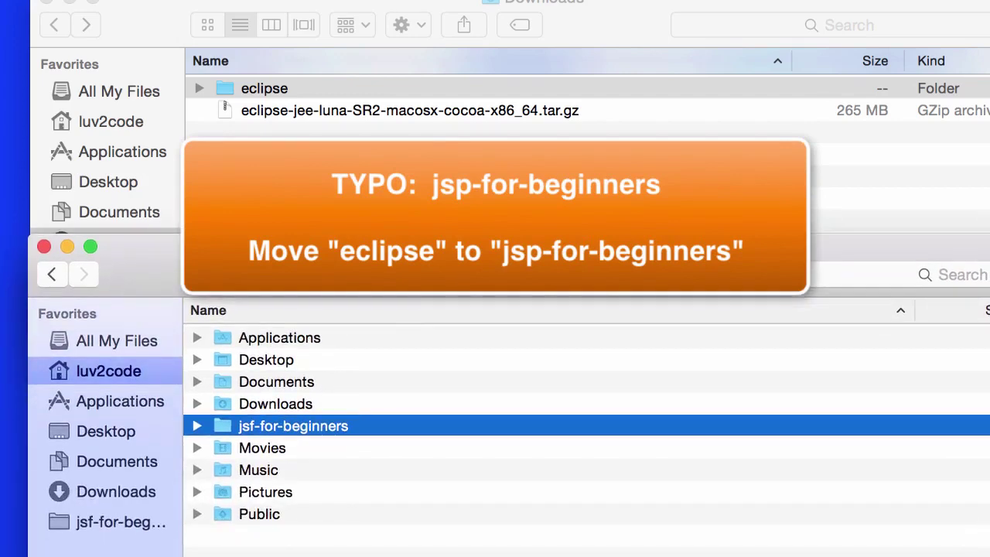
{"action": "double_click", "coordinate": [420, 425]}
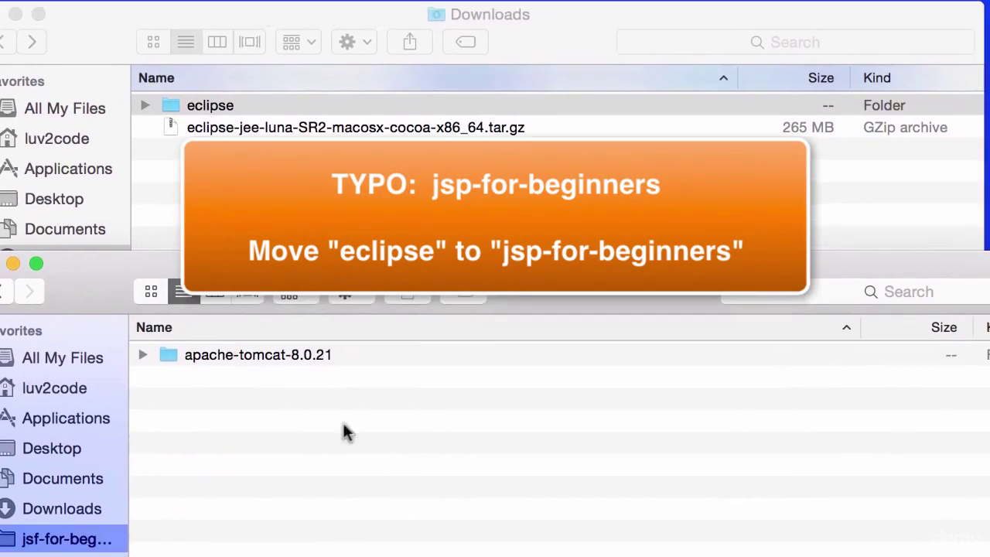
{"action": "left_click", "coordinate": [281, 354]}
{"action": "left_click", "coordinate": [386, 443]}
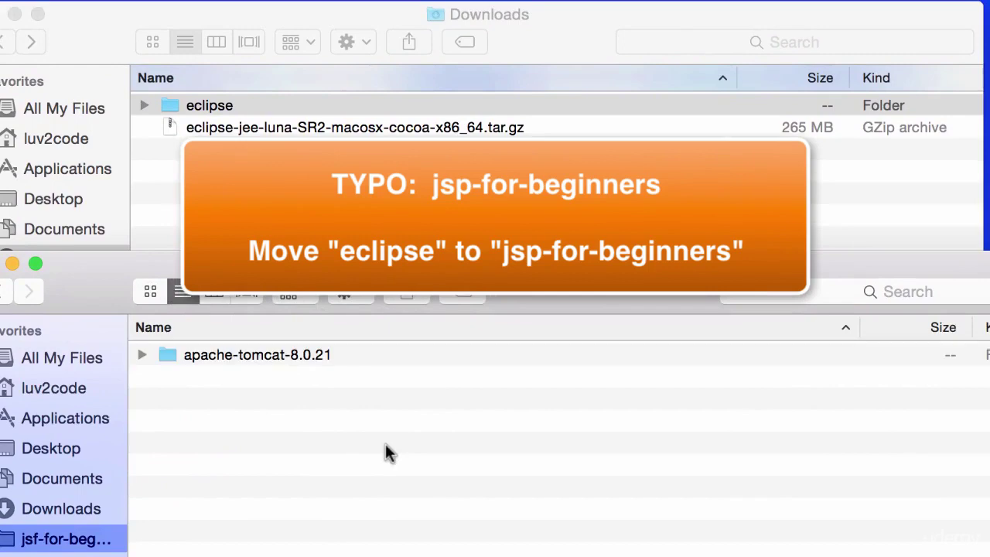
Step: Move the eclipse folder from Downloads into the jsf-for-beginners folder
{"action": "left_click", "coordinate": [294, 106]}
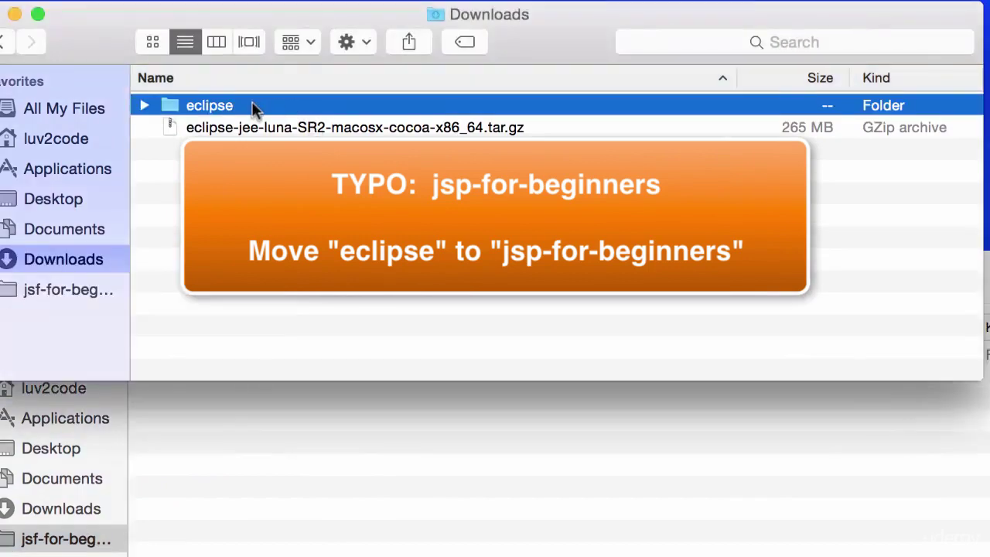
{"action": "left_click_drag", "start_coordinate": [180, 110], "coordinate": [414, 486]}
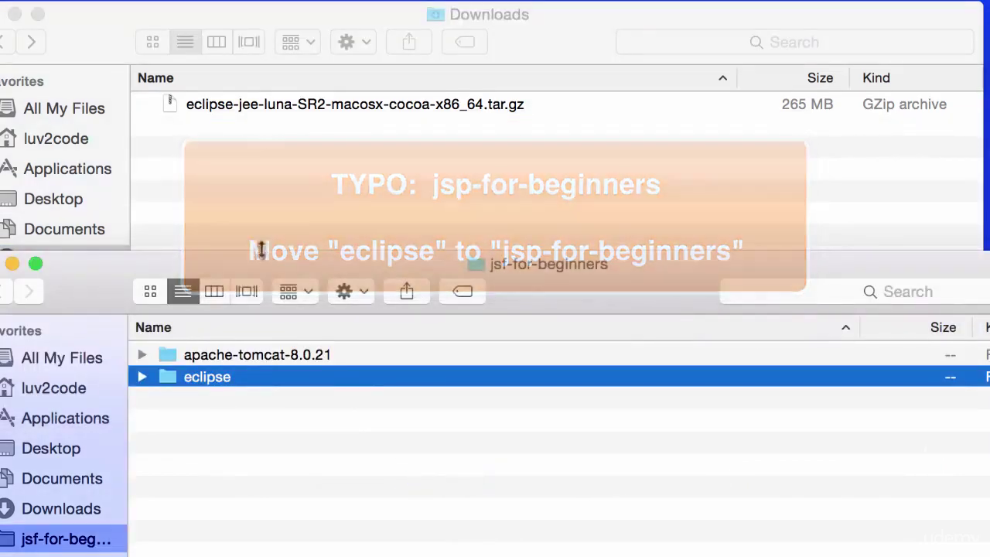
{"action": "left_click_drag", "start_coordinate": [263, 265], "coordinate": [260, 333]}
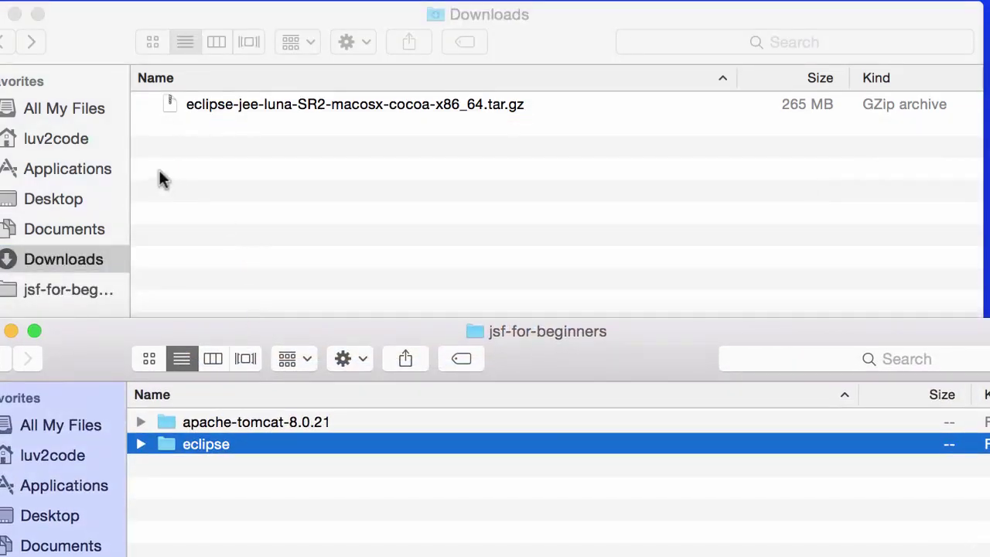
{"action": "left_click", "coordinate": [100, 45]}
{"action": "left_click", "coordinate": [352, 522]}
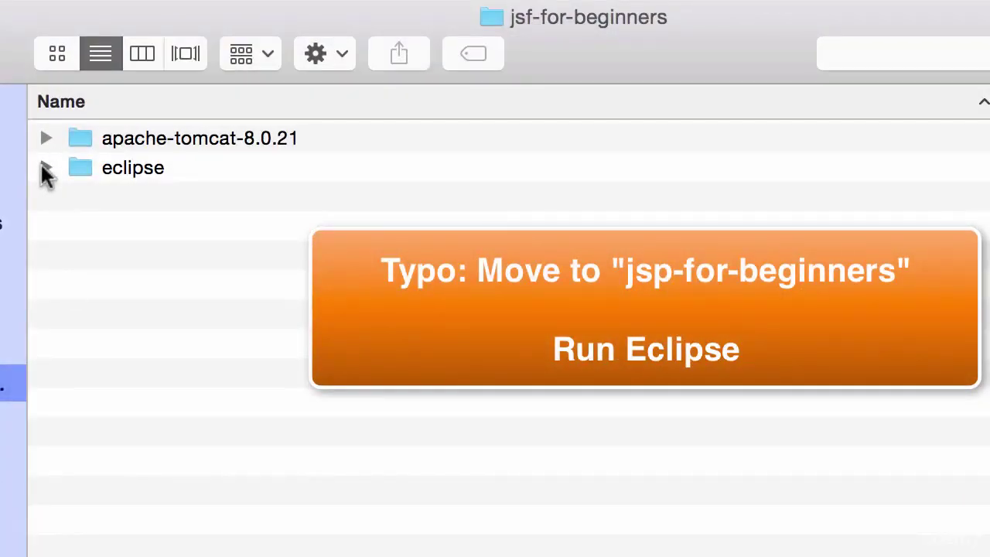
Step: Launch the eclipse application from the eclipse folder in jsf-for-beginners and allow the downloaded application to open
{"action": "left_click", "coordinate": [45, 168]}
{"action": "left_click", "coordinate": [220, 317]}
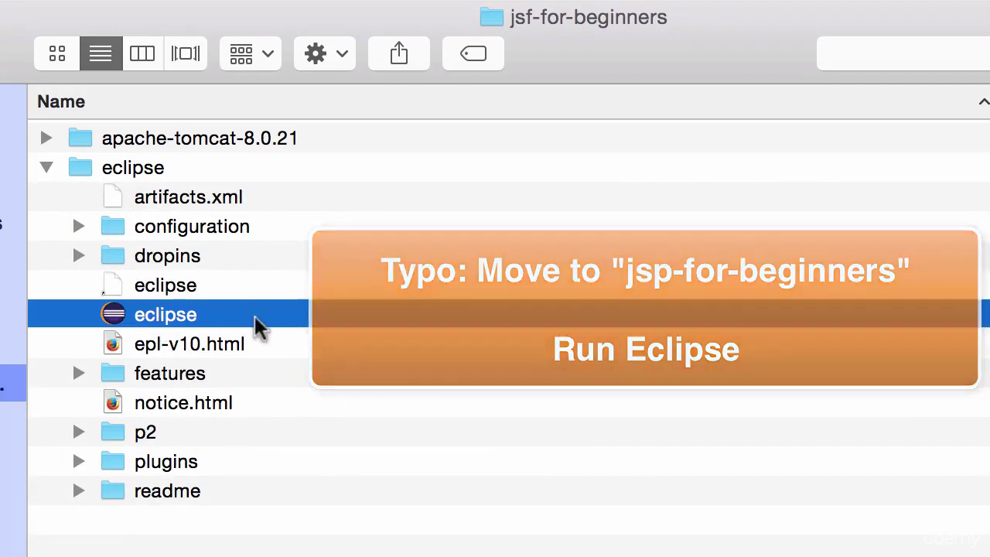
{"action": "double_click", "coordinate": [276, 327]}
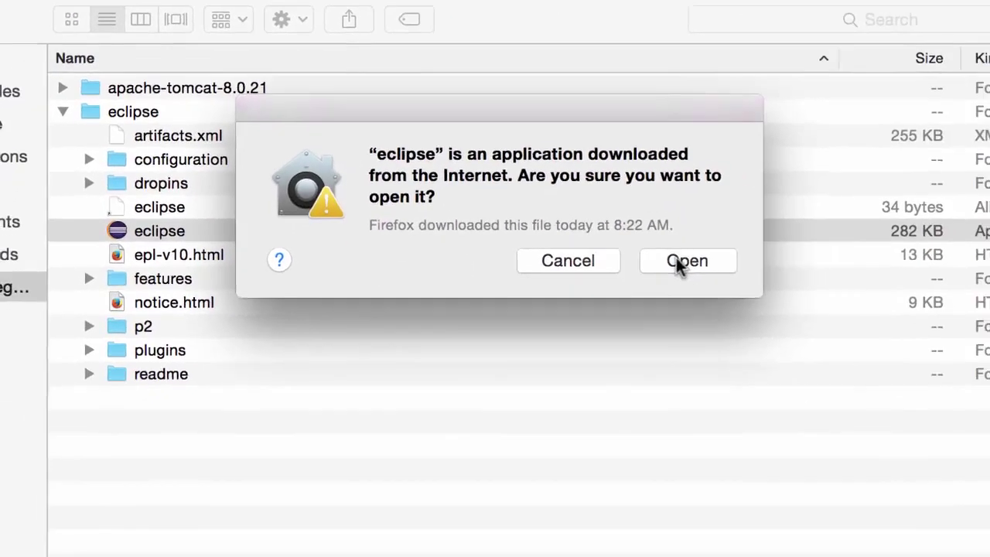
{"action": "left_click", "coordinate": [801, 352]}
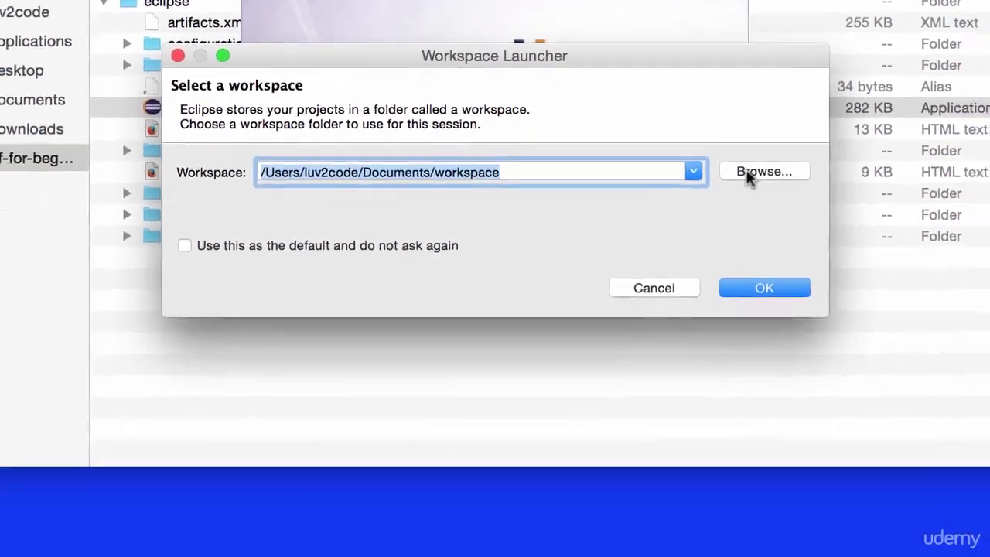
Step: Browse for a workspace location and create a new folder named workspace inside jsf-for-beginners
{"action": "left_click", "coordinate": [776, 301]}
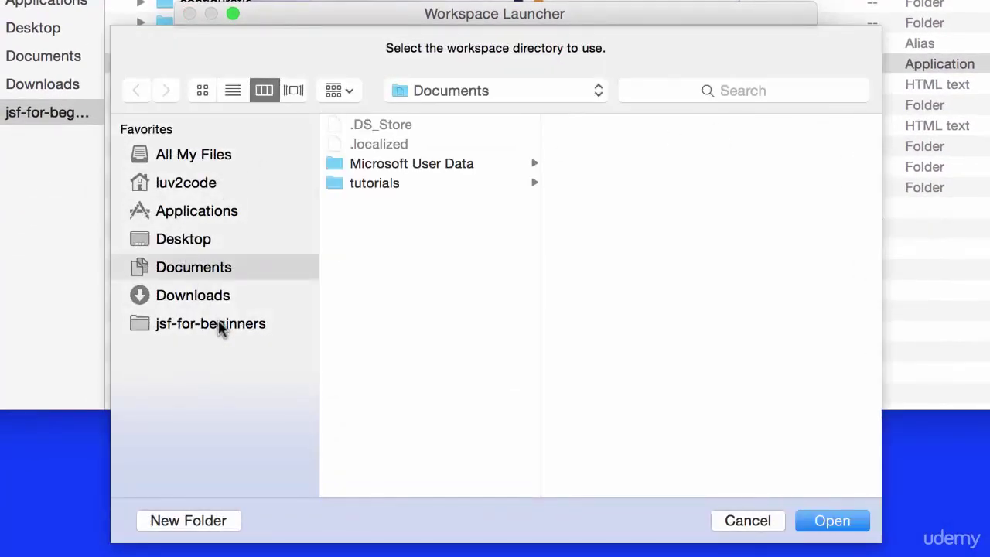
{"action": "left_click", "coordinate": [220, 324]}
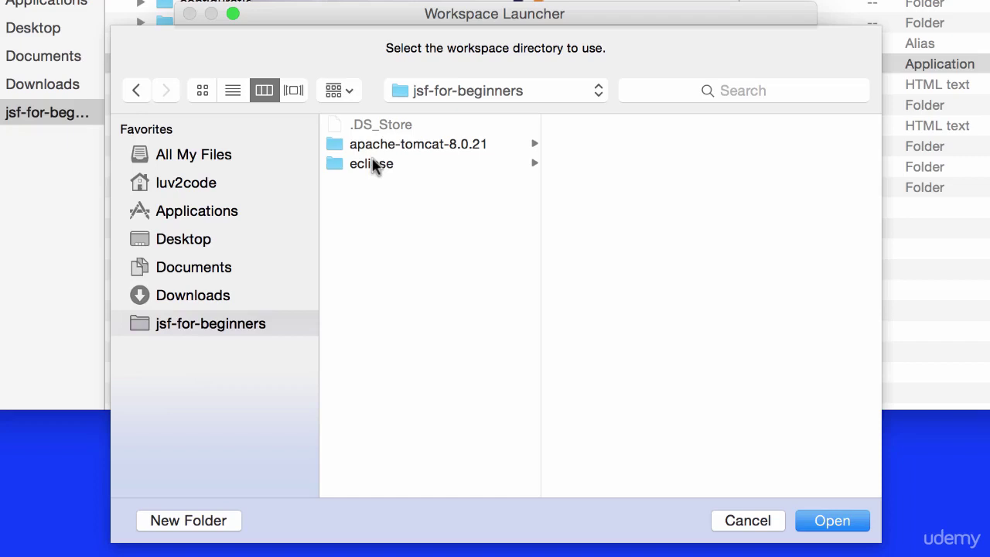
{"action": "left_click", "coordinate": [232, 522]}
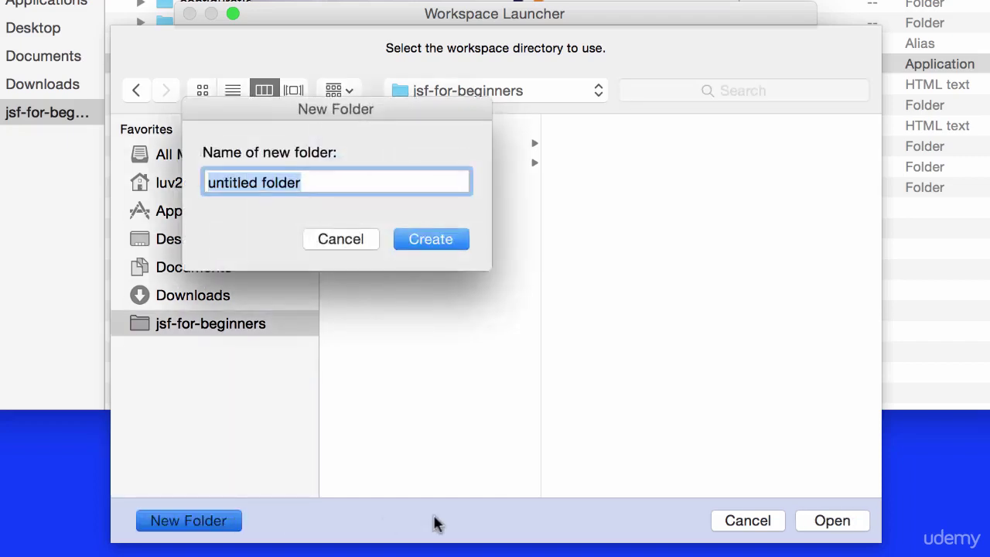
{"action": "type", "text": "woek"}
{"action": "key", "text": "BackSpace"}
{"action": "key", "text": "BackSpace"}
{"action": "type", "text": "rk"}
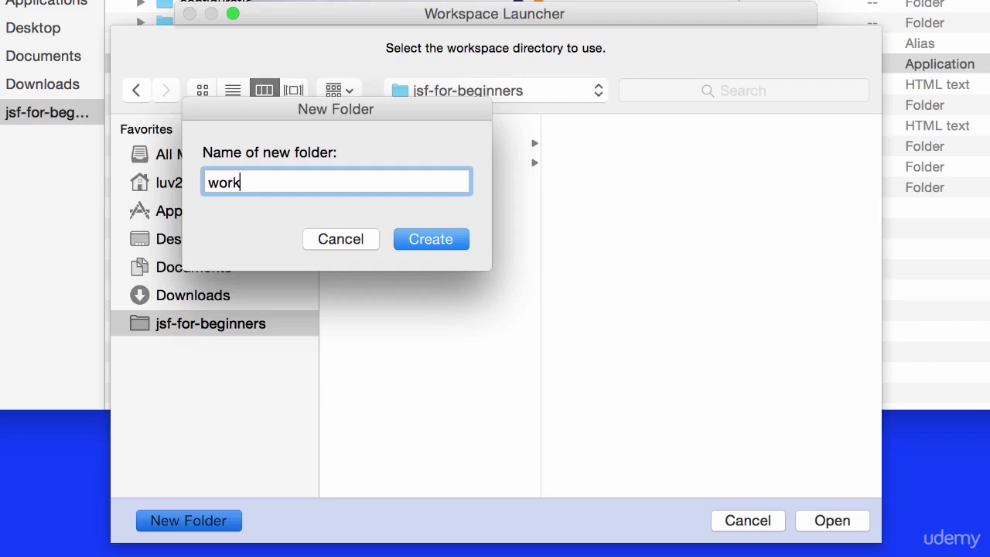
{"action": "type", "text": "space"}
{"action": "key", "text": "Return"}
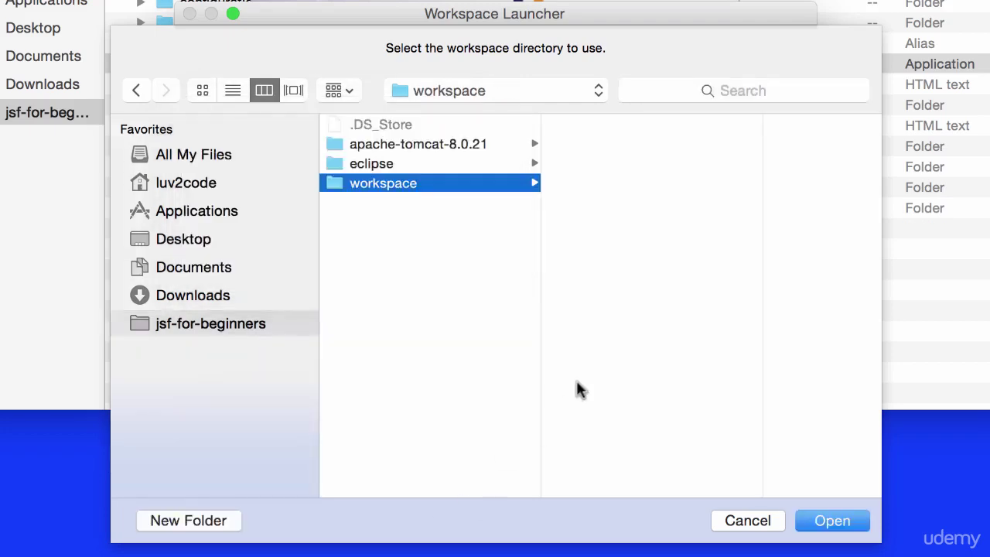
Step: Use the new jsf-for-beginners/workspace folder as the Eclipse workspace for this session and start the IDE
{"action": "left_click", "coordinate": [824, 524]}
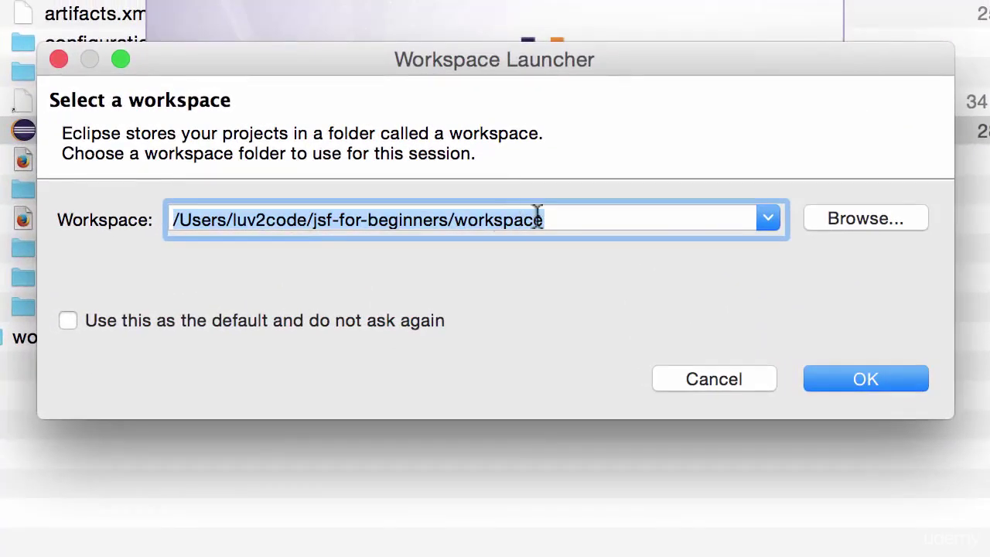
{"action": "left_click", "coordinate": [570, 222]}
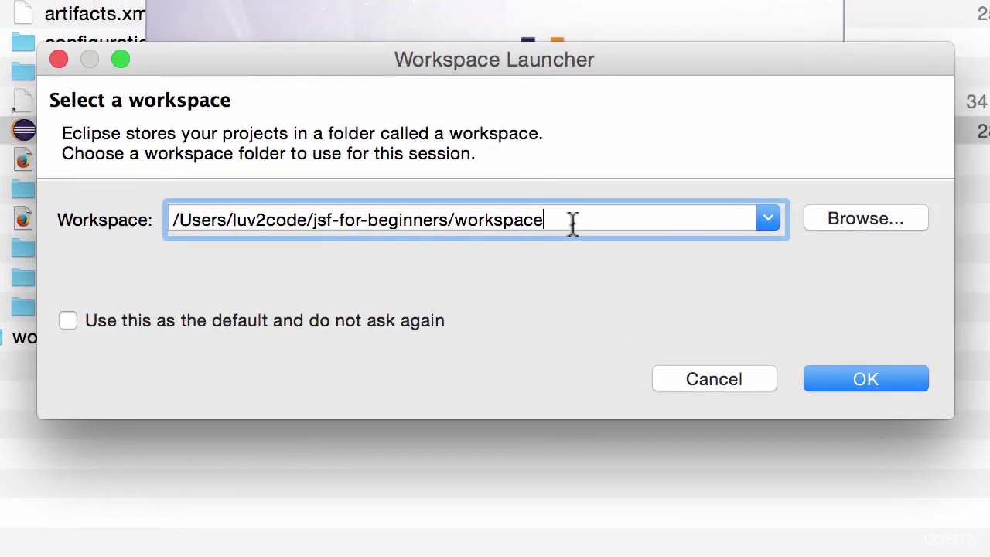
{"action": "left_click_drag", "start_coordinate": [573, 224], "coordinate": [308, 217]}
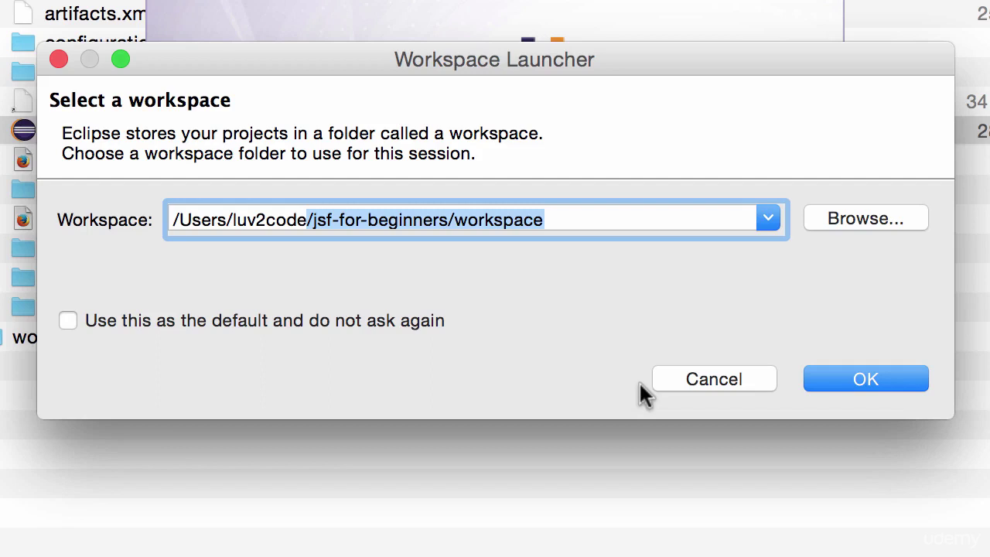
{"action": "left_click", "coordinate": [601, 212]}
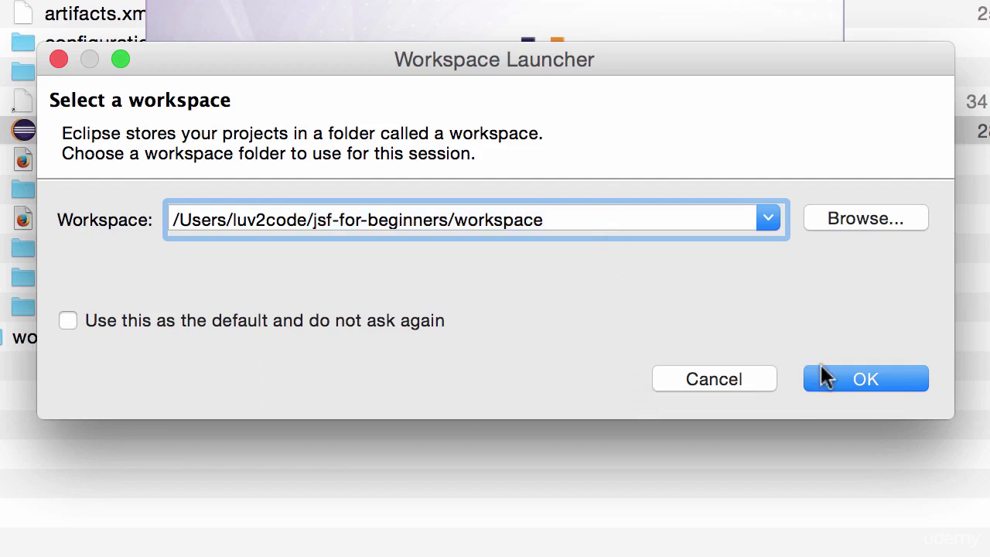
{"action": "left_click", "coordinate": [845, 384]}
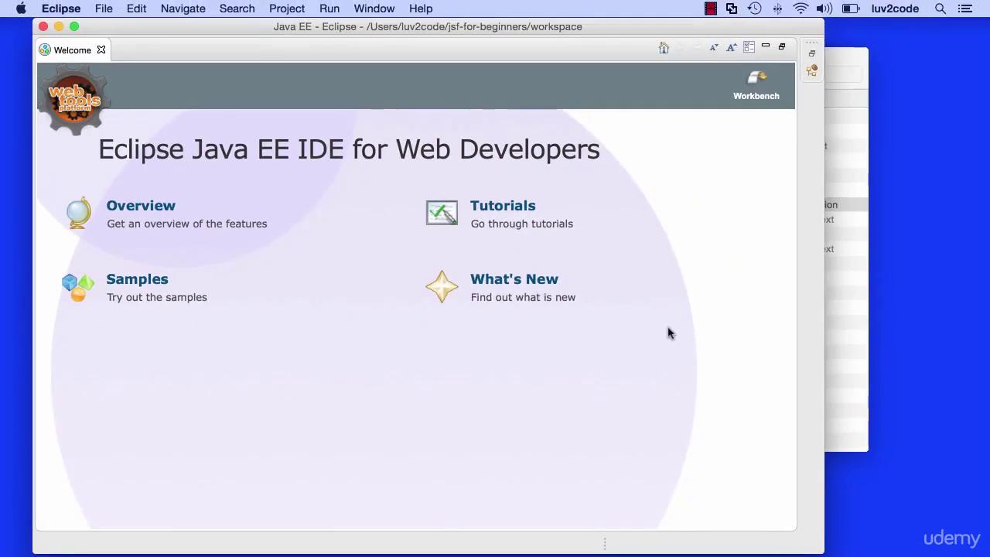
Step: Highlight Eclipse Java EE in the Welcome page heading and close the Welcome page to reach the workbench
{"action": "left_click_drag", "start_coordinate": [99, 148], "coordinate": [291, 149]}
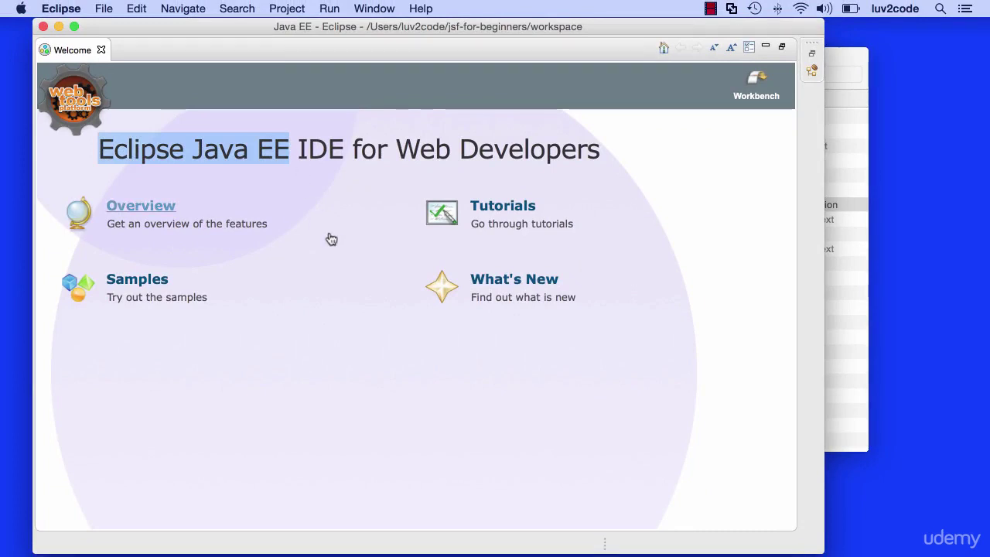
{"action": "left_click", "coordinate": [101, 50]}
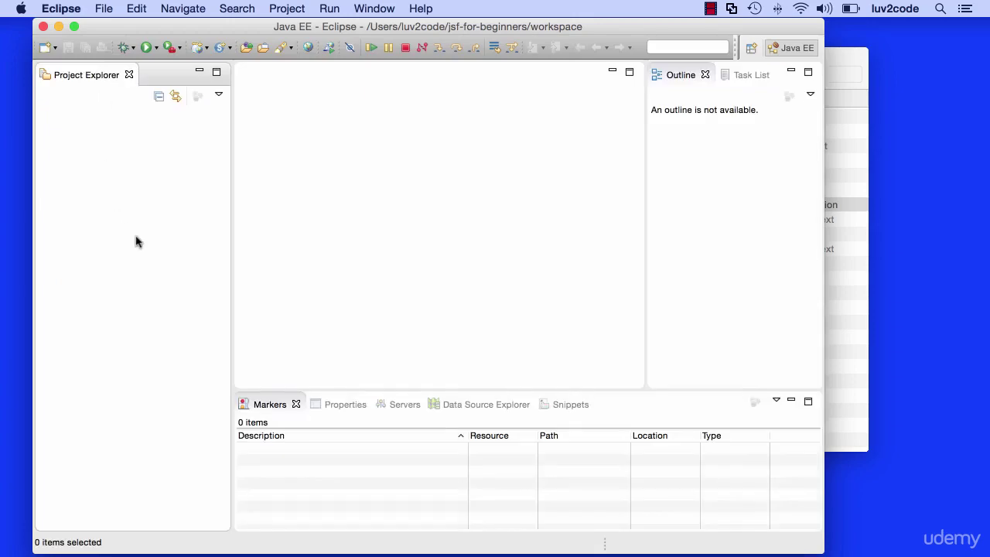